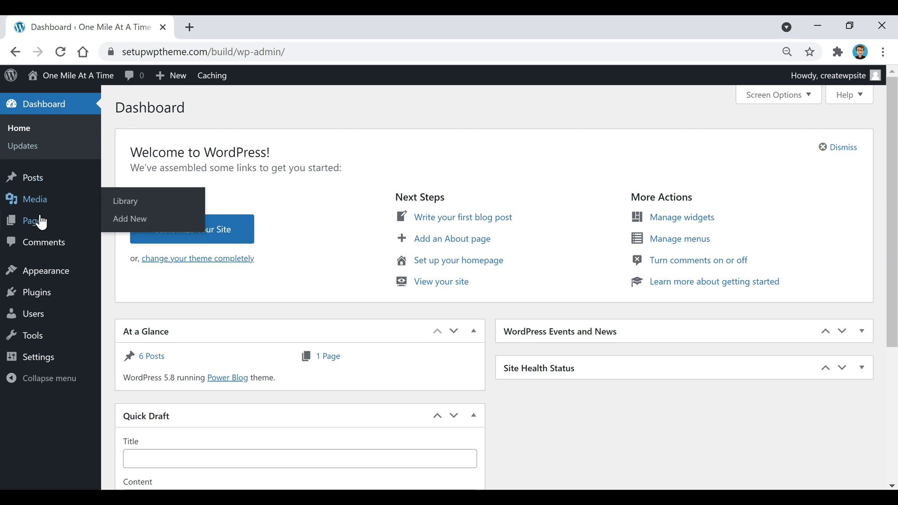
mouse_move(36, 293)
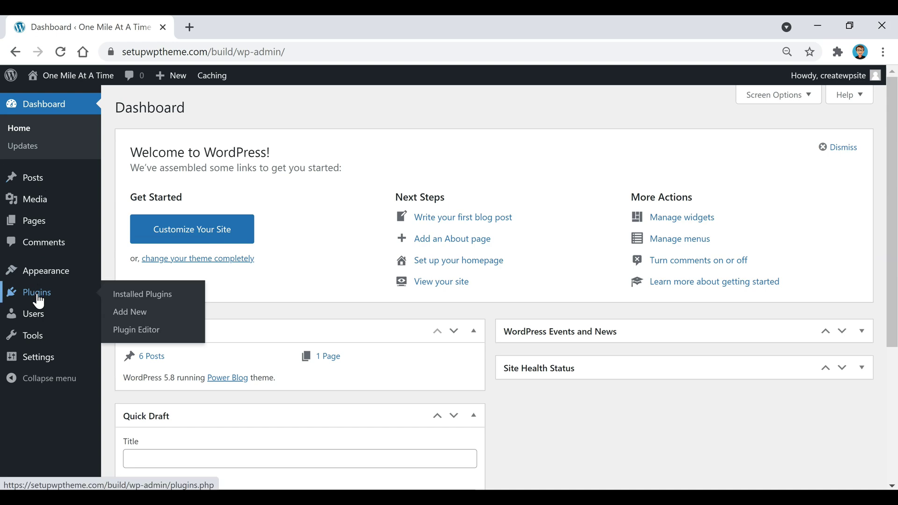
- Go to the Plugins page and start adding a new plugin
left_click(38, 300)
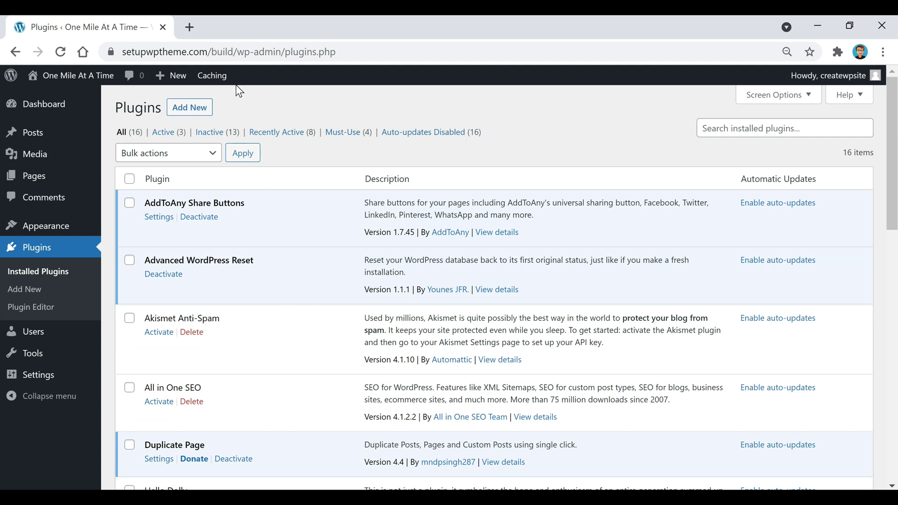
scroll(245, 183, "down", 5)
scroll(251, 211, "down", 3)
scroll(252, 225, "up", 8)
left_click(189, 107)
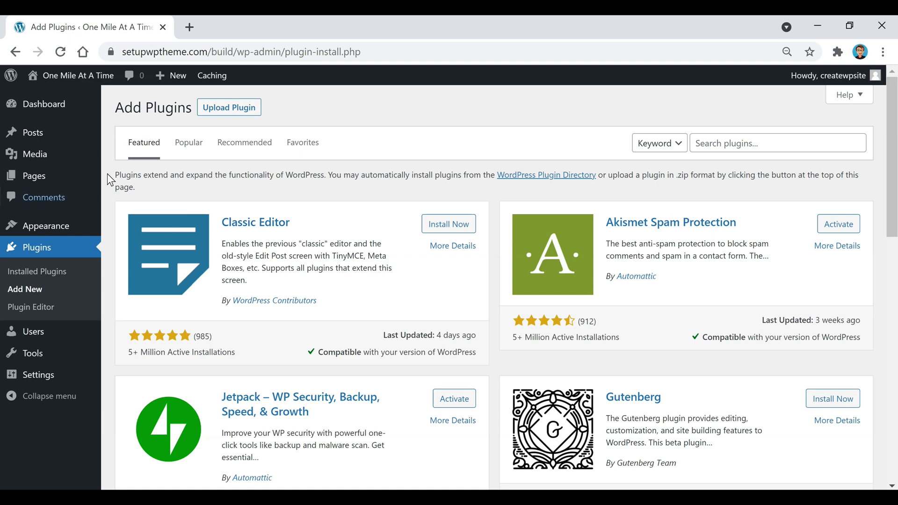
scroll(401, 309, "down", 4)
scroll(401, 308, "down", 6)
scroll(401, 308, "down", 1)
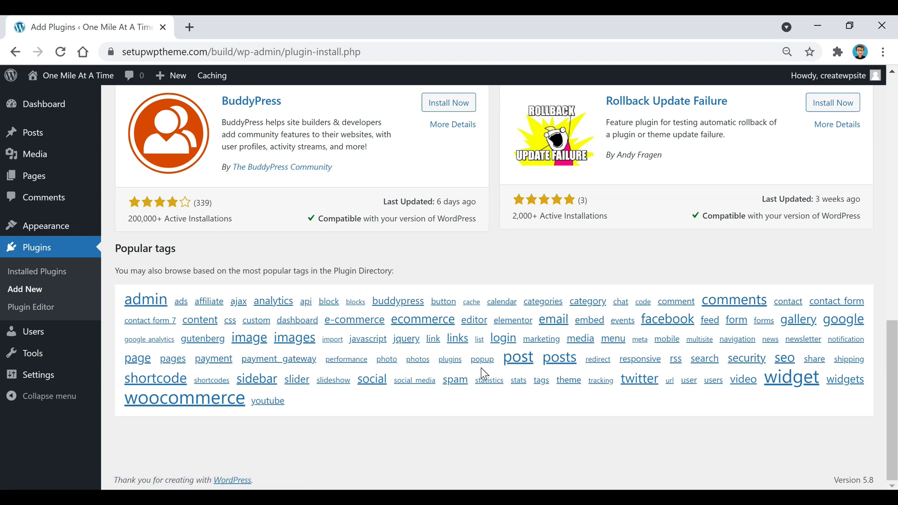
scroll(466, 291, "up", 8)
scroll(450, 333, "up", 5)
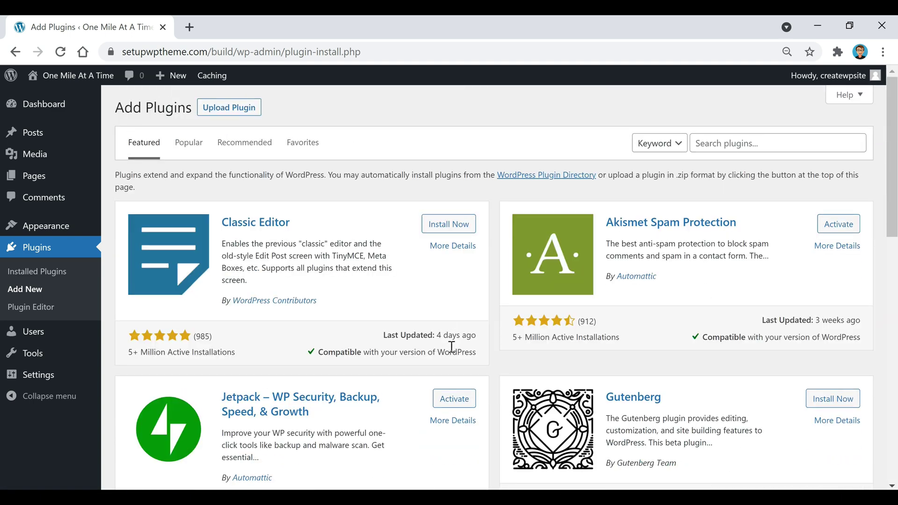
- Switch the Add Plugins listing to the Popular plugins
left_click(188, 143)
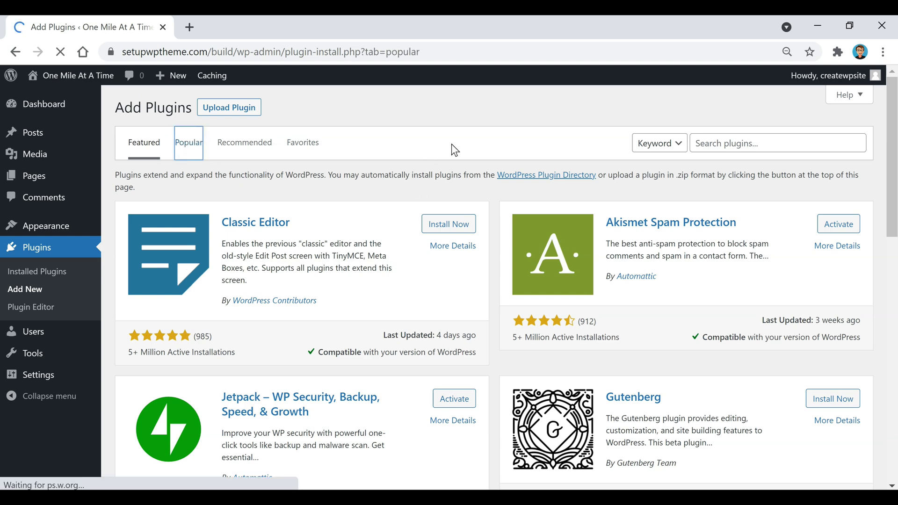
scroll(450, 168, "down", 3)
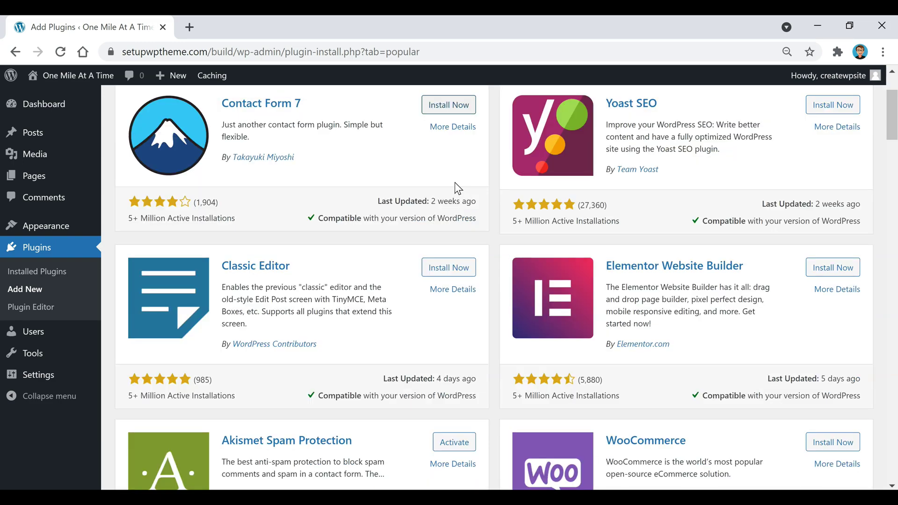
scroll(453, 179, "down", 3)
scroll(455, 181, "down", 3)
scroll(456, 196, "down", 2)
scroll(456, 200, "down", 4)
scroll(457, 200, "down", 2)
scroll(456, 201, "down", 3)
scroll(457, 201, "down", 3)
scroll(457, 201, "down", 2)
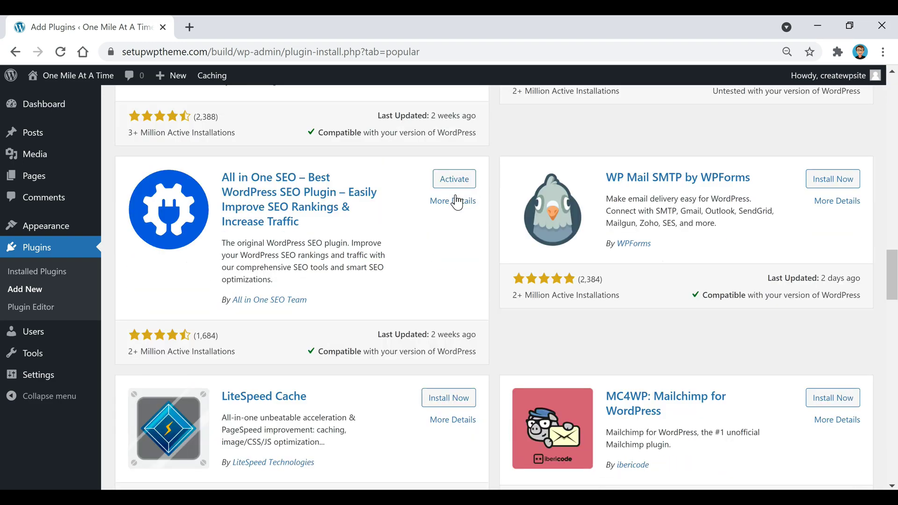
scroll(454, 202, "down", 5)
scroll(451, 205, "down", 3)
scroll(448, 204, "down", 2)
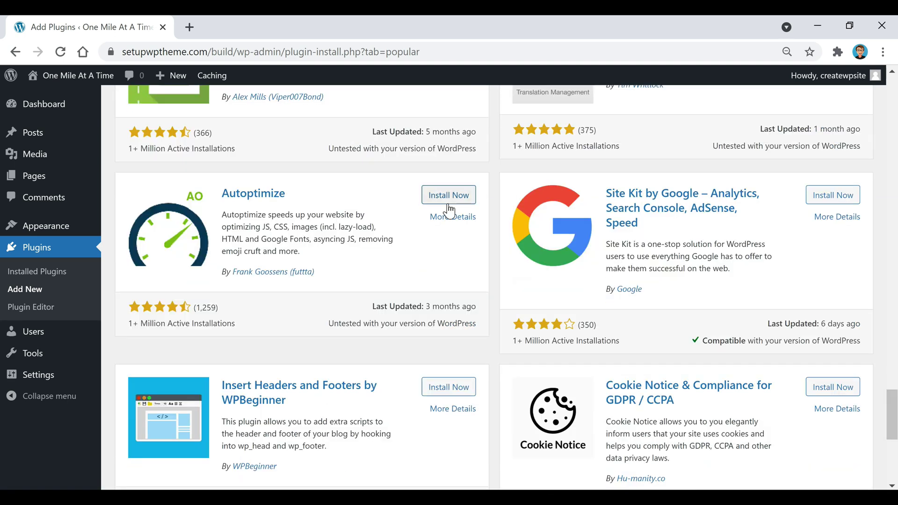
left_click_drag(891, 403, 891, 91)
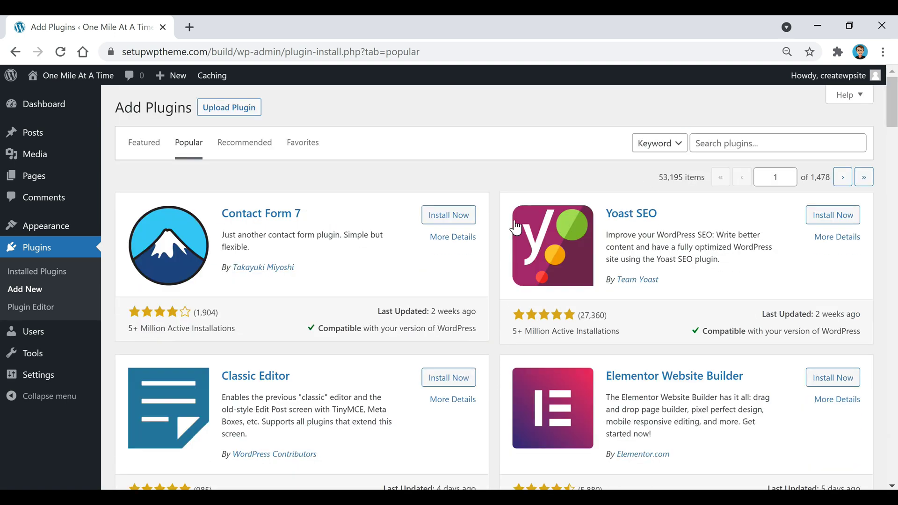
- Browse the Recommended plugin suggestions, then the Favorites list
left_click(244, 143)
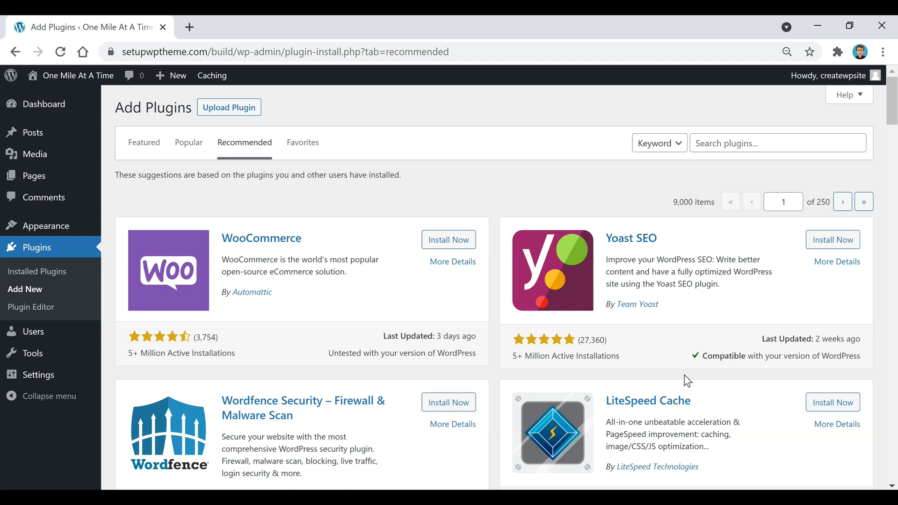
scroll(483, 200, "down", 4)
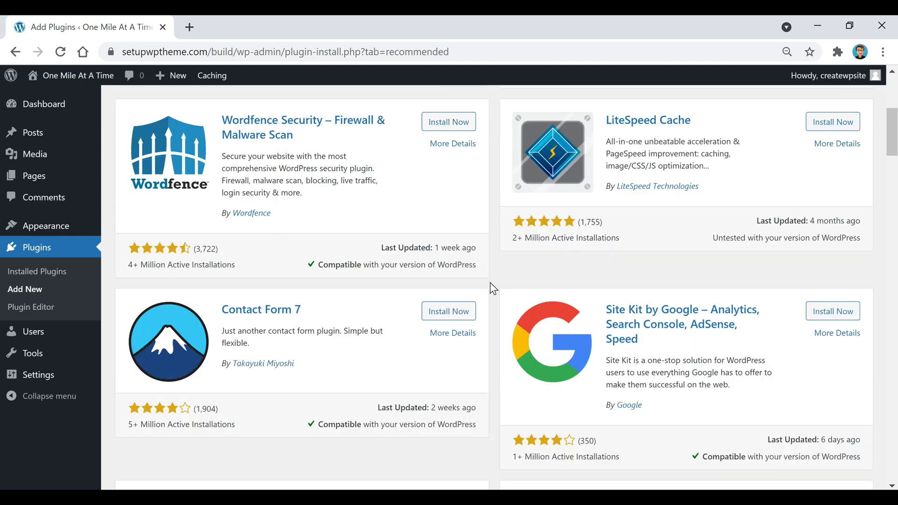
scroll(484, 281, "down", 2)
scroll(464, 318, "up", 3)
scroll(465, 318, "up", 4)
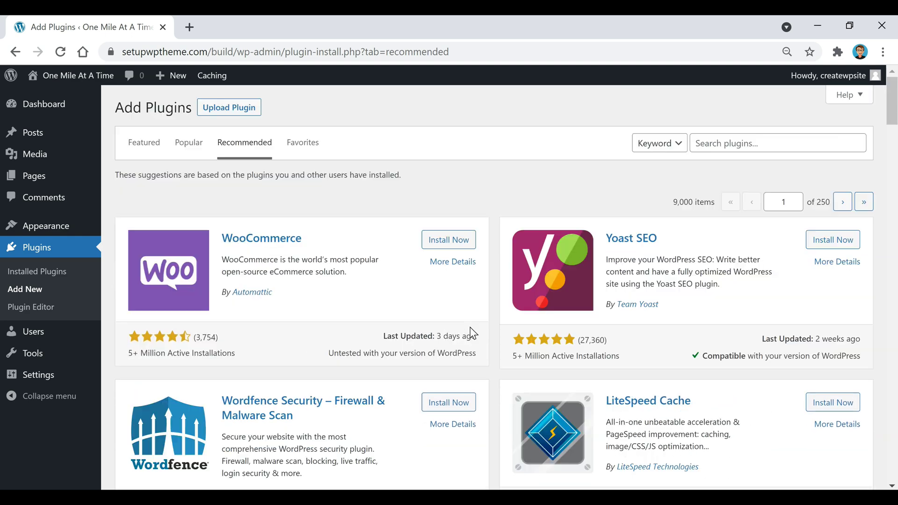
left_click(304, 143)
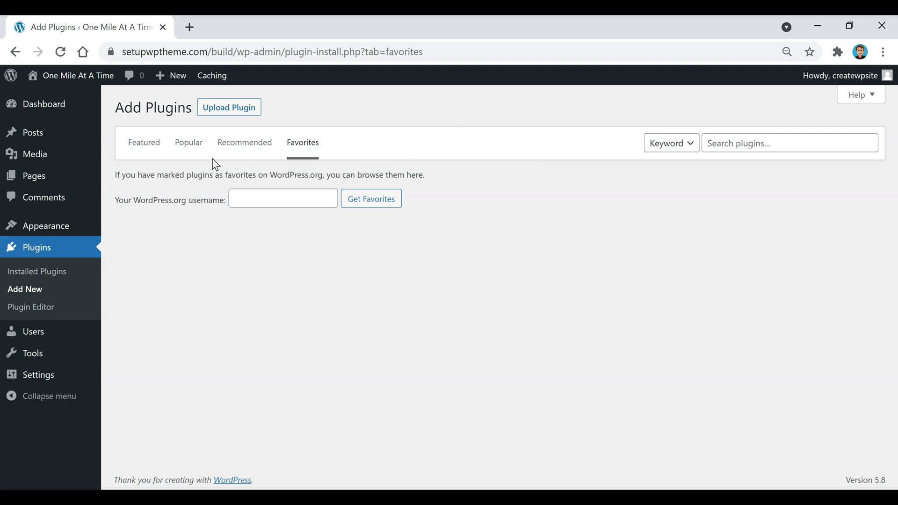
- Return to the Featured plugins and dismiss the plugin search suggestions
left_click(148, 146)
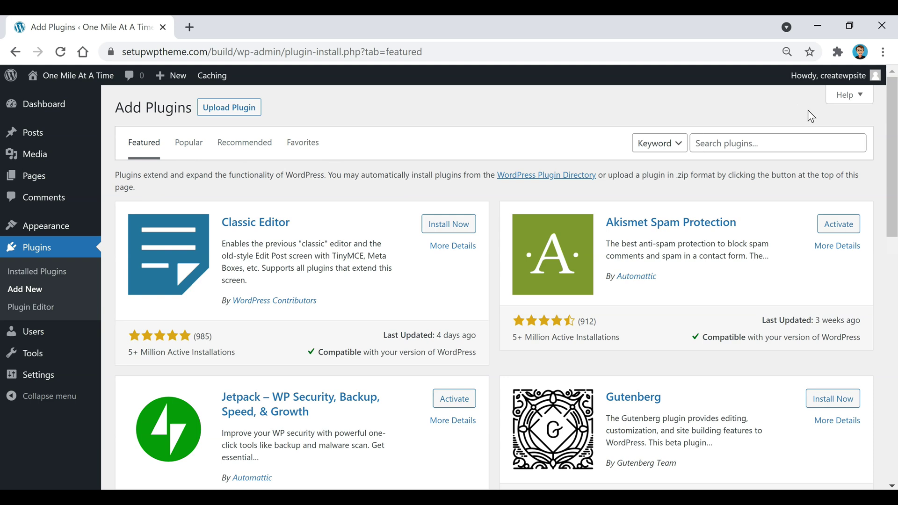
left_click(750, 143)
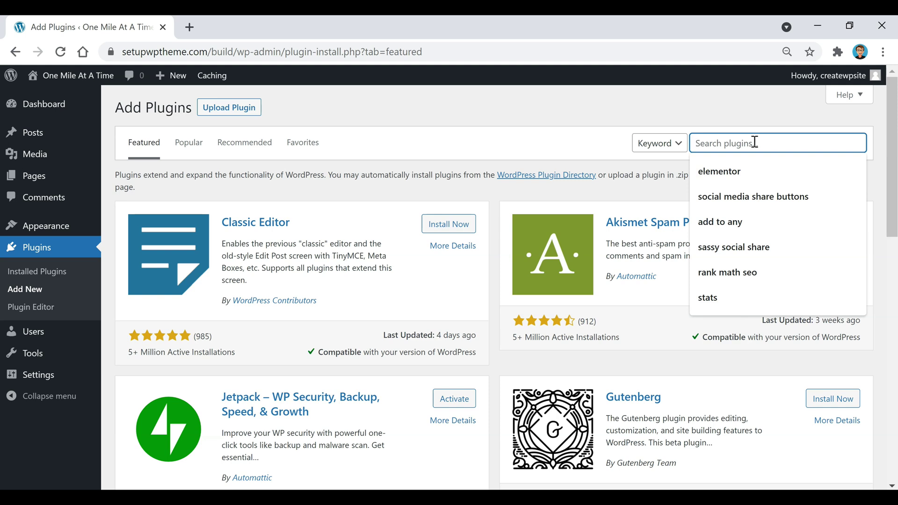
left_click(580, 113)
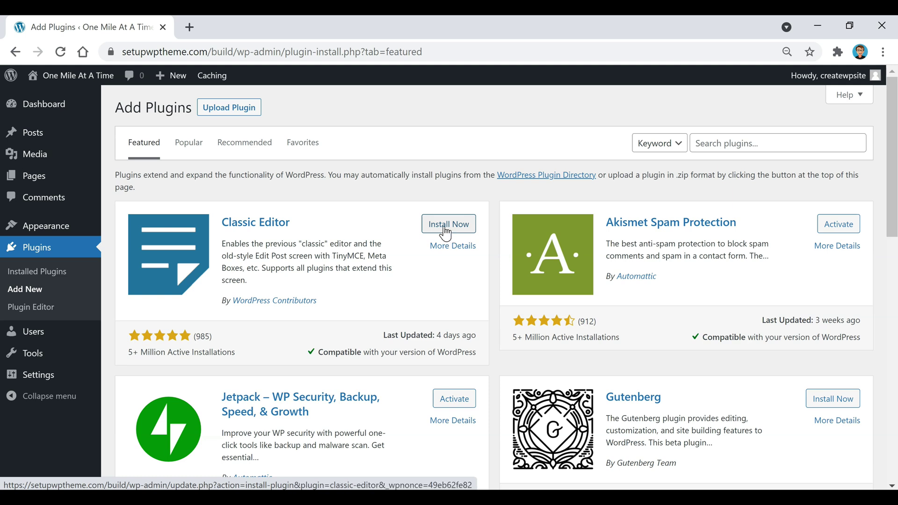
- Install the Classic Editor plugin and activate it
left_click(446, 228)
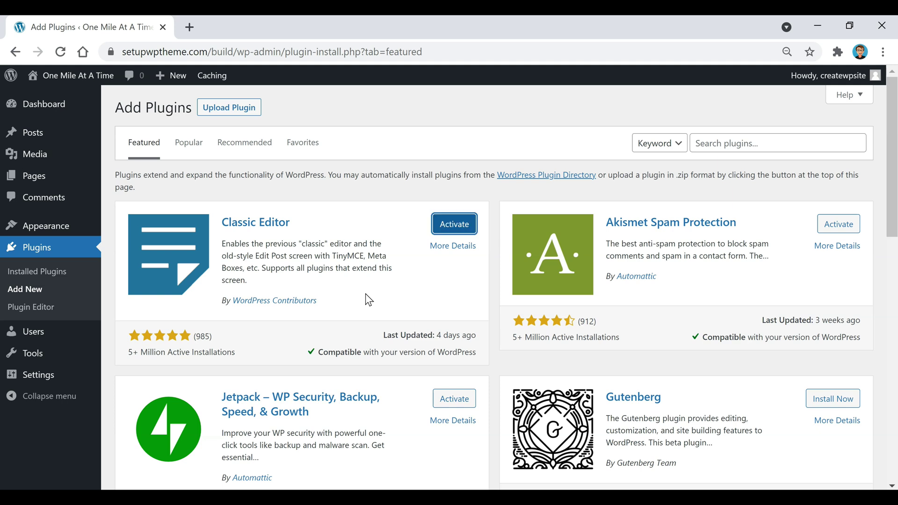
left_click(455, 224)
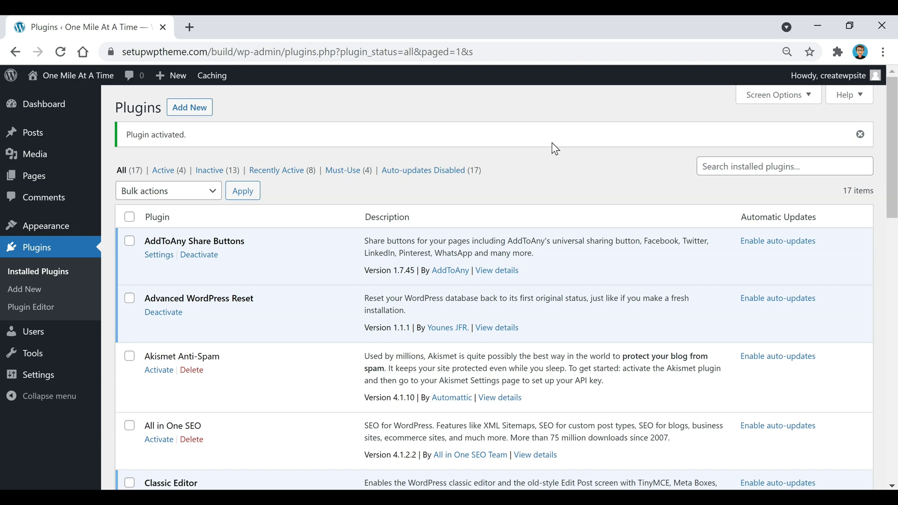
scroll(534, 171, "down", 4)
scroll(528, 186, "down", 2)
scroll(491, 211, "down", 2)
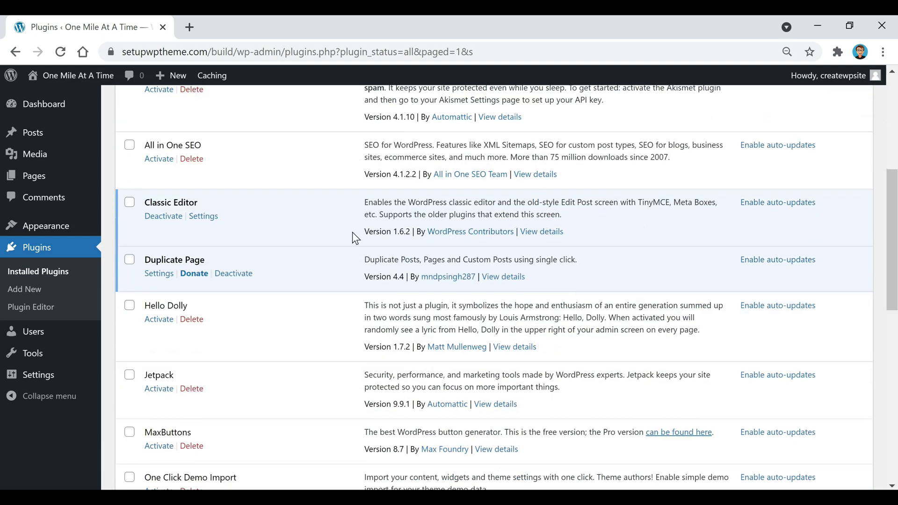